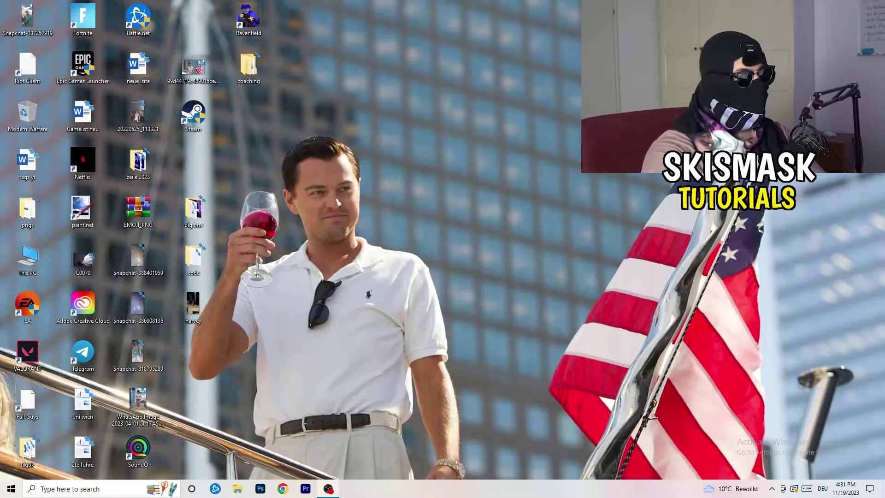
# Launch NVIDIA Control Panel from the desktop's right-click menu
pyautogui.rightClick(475, 165)
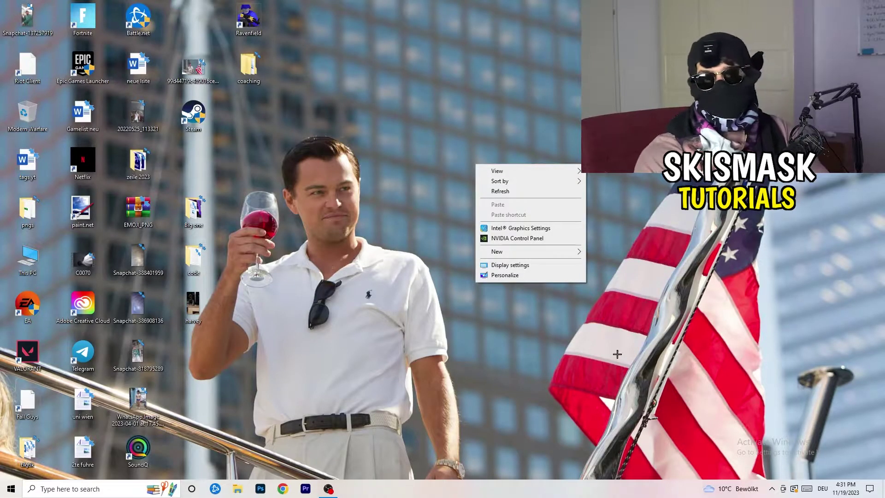
pyautogui.click(518, 238)
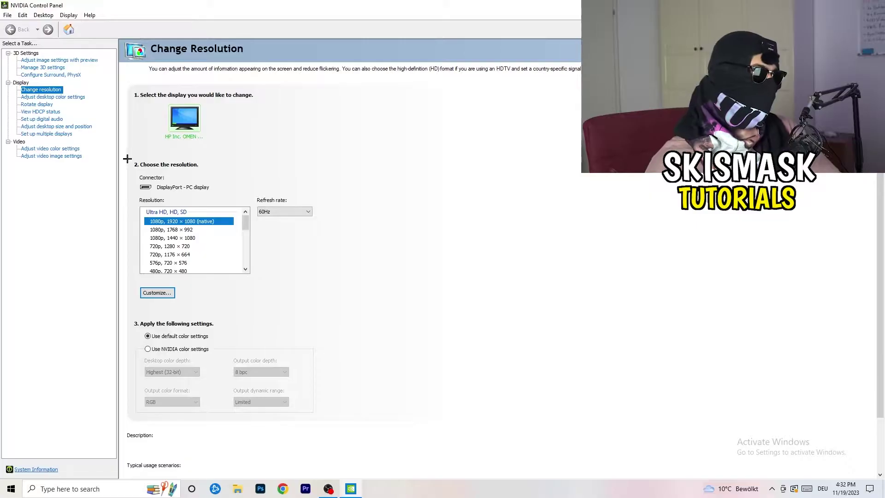
# Start a new custom resolution with 1440 horizontal pixels and 1040 vertical lines
pyautogui.click(156, 292)
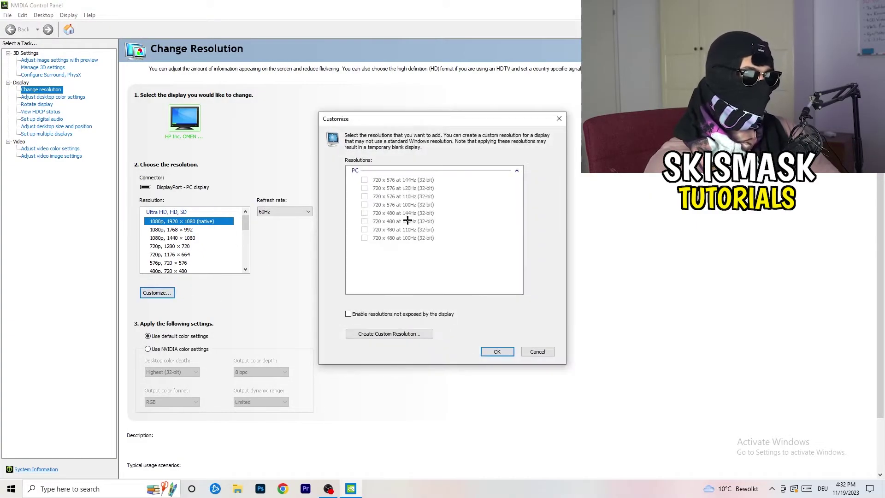
pyautogui.click(406, 334)
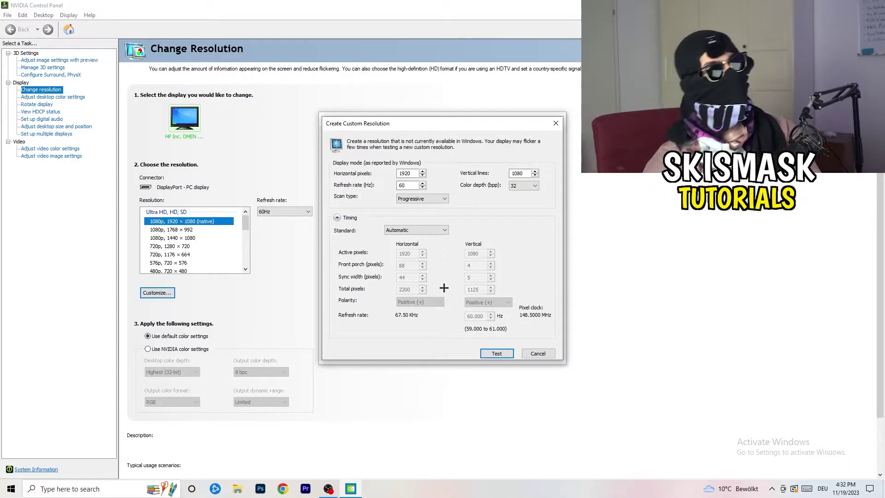
pyautogui.doubleClick(407, 172)
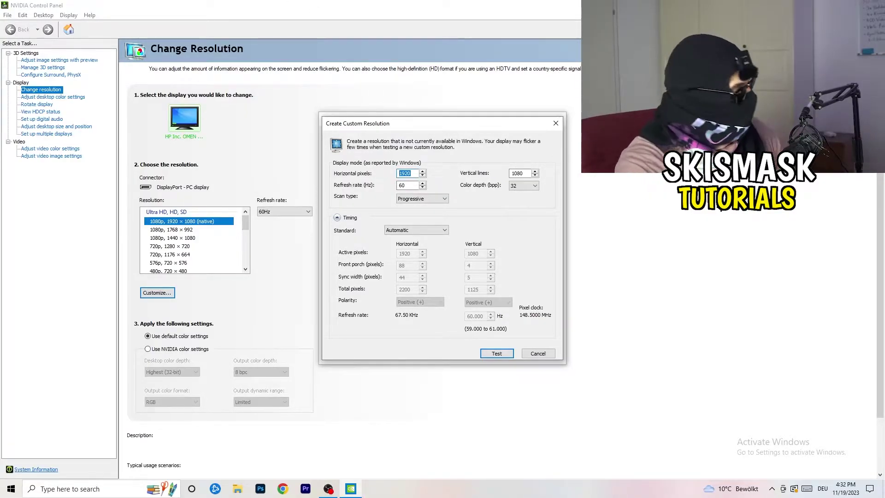
pyautogui.write('1140')
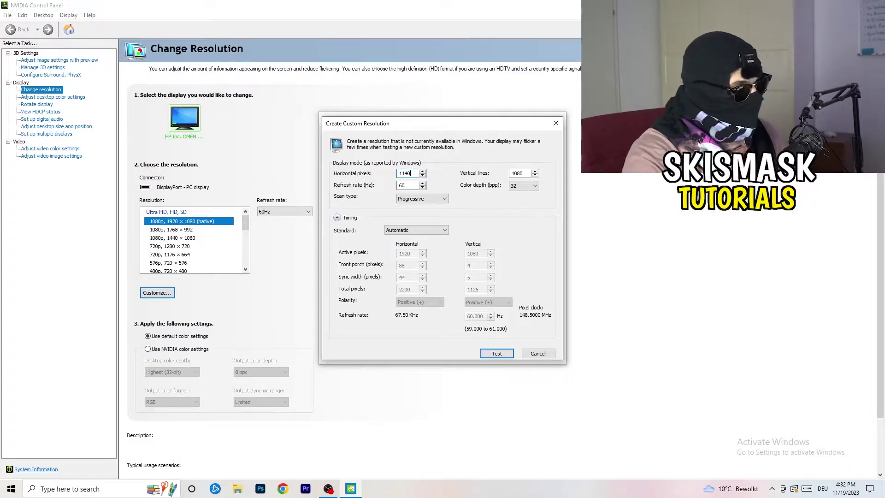
pyautogui.press('BackSpace')
pyautogui.press('BackSpace')
pyautogui.press('BackSpace')
pyautogui.write('3')
pyautogui.press('BackSpace')
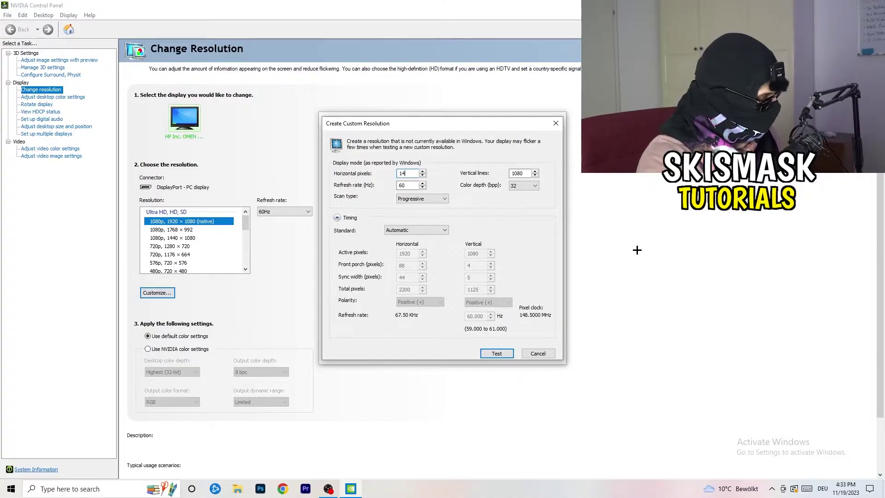
pyautogui.write('440')
pyautogui.click(518, 173)
pyautogui.press('BackSpace')
pyautogui.press('BackSpace')
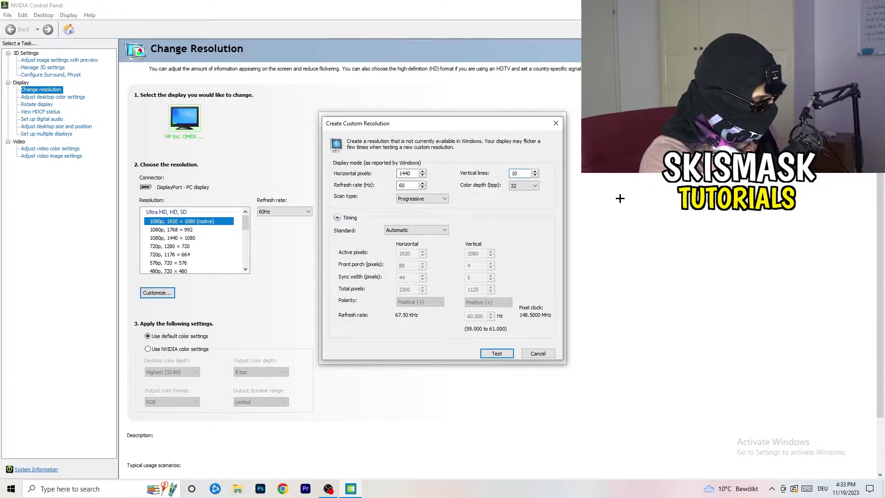
pyautogui.write('40')
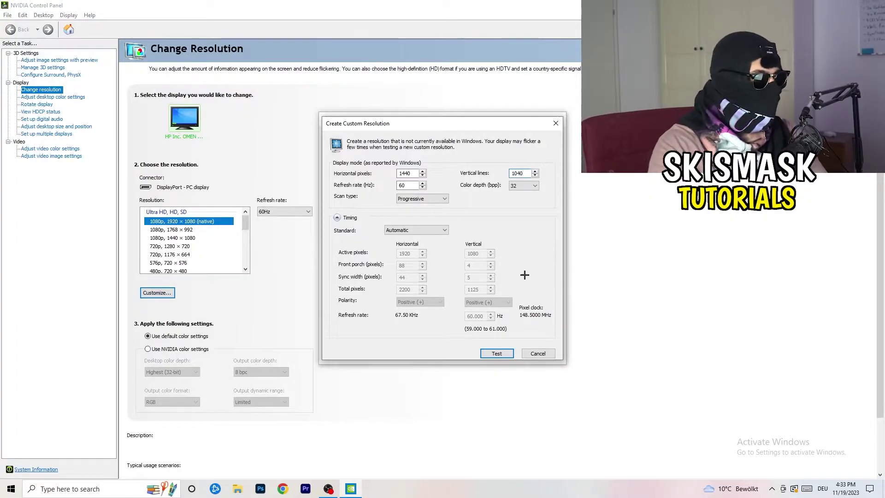
# Keep progressive scan, choose CVT reduced blank timing, then close the dialogs untested
pyautogui.click(430, 199)
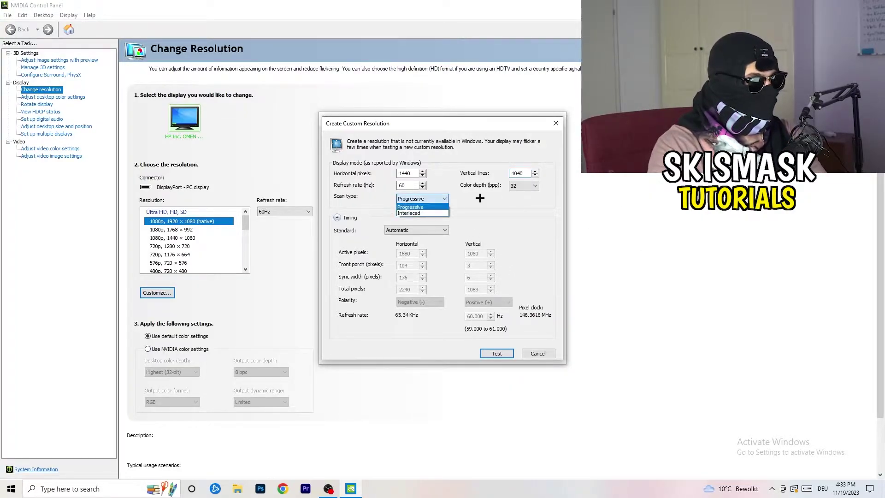
pyautogui.click(485, 226)
pyautogui.click(427, 230)
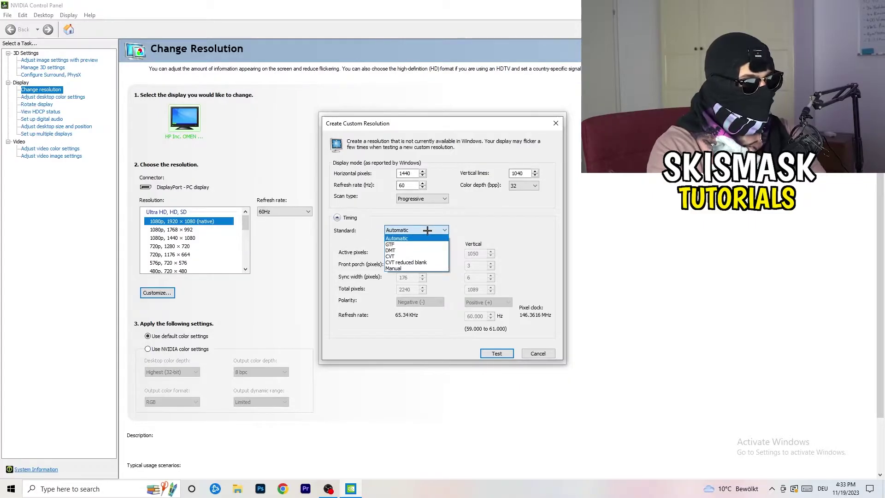
pyautogui.click(488, 233)
pyautogui.click(411, 231)
pyautogui.click(516, 230)
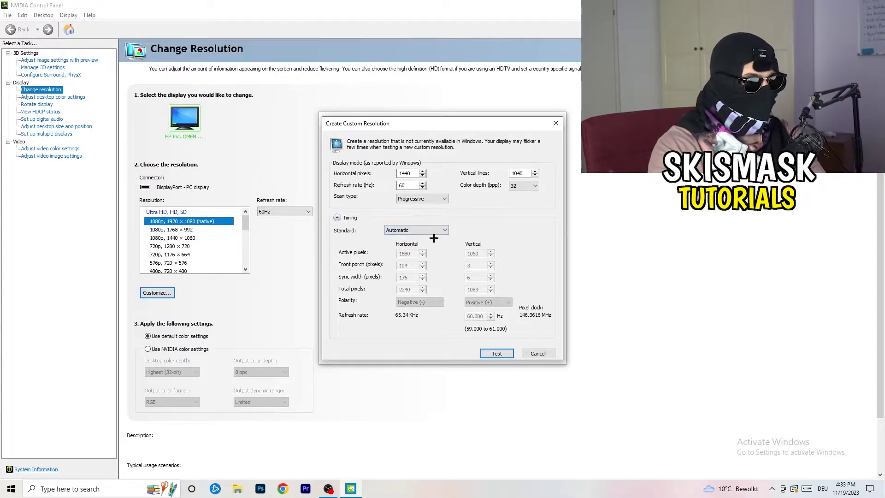
pyautogui.click(415, 232)
pyautogui.click(414, 271)
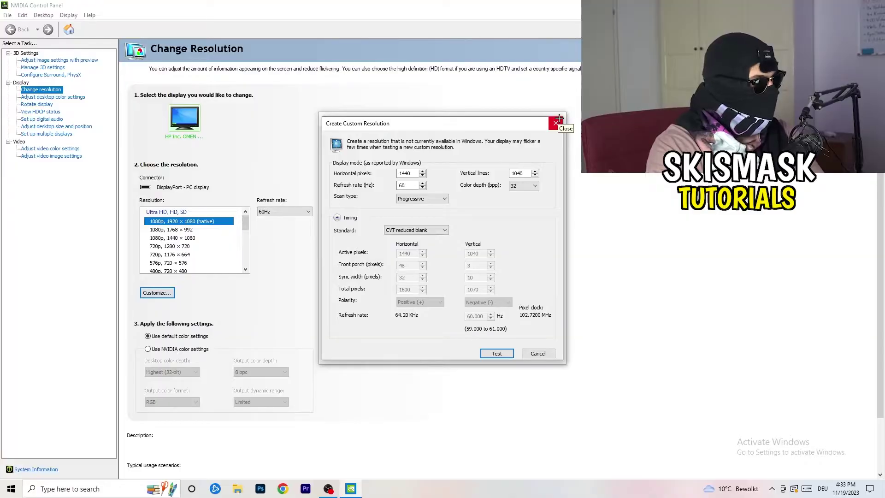
pyautogui.click(558, 122)
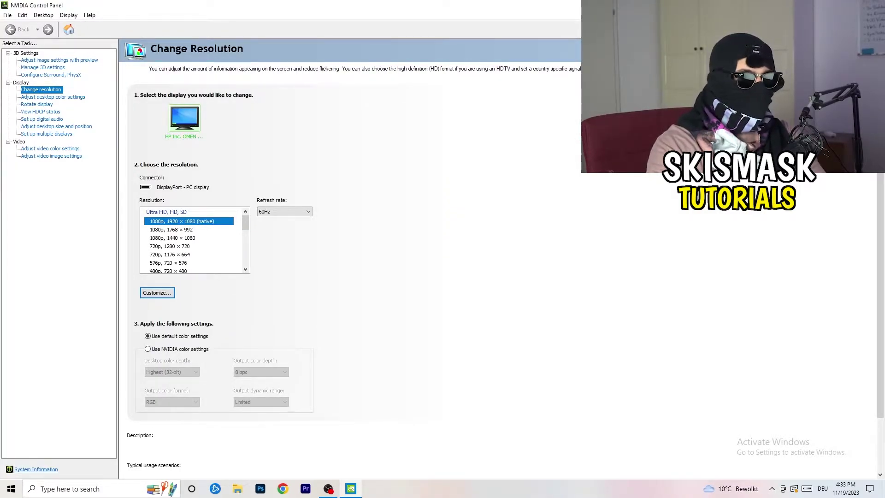
# Close NVIDIA Control Panel and launch Windows Settings from the Start menu
pyautogui.hotkey('alt', 'F4')
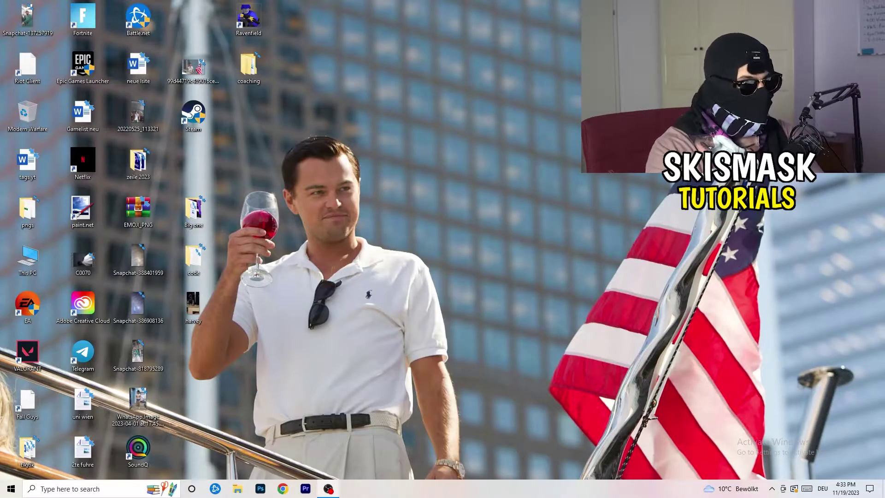
pyautogui.click(12, 489)
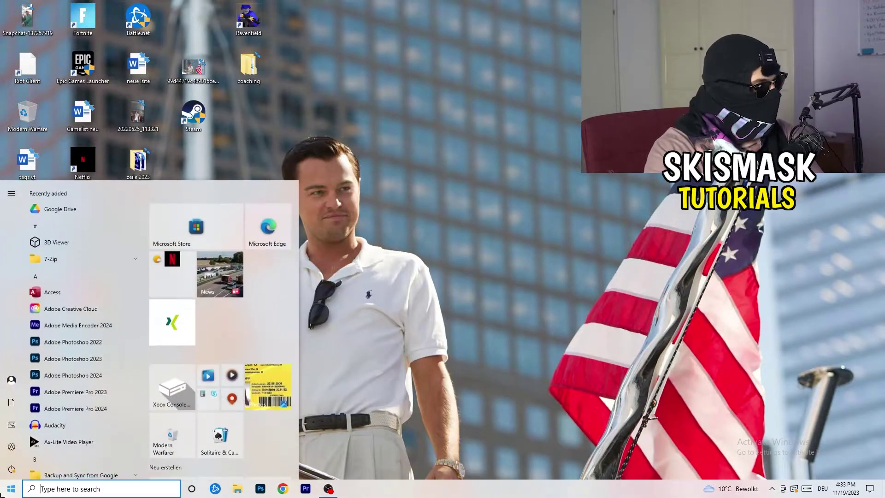
pyautogui.click(11, 446)
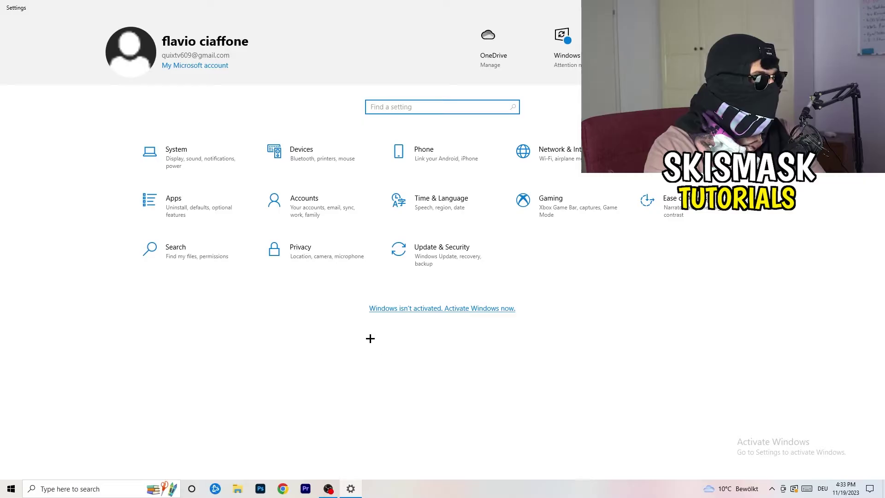
# Review the System Display page and keep the scale at 100%
pyautogui.click(194, 166)
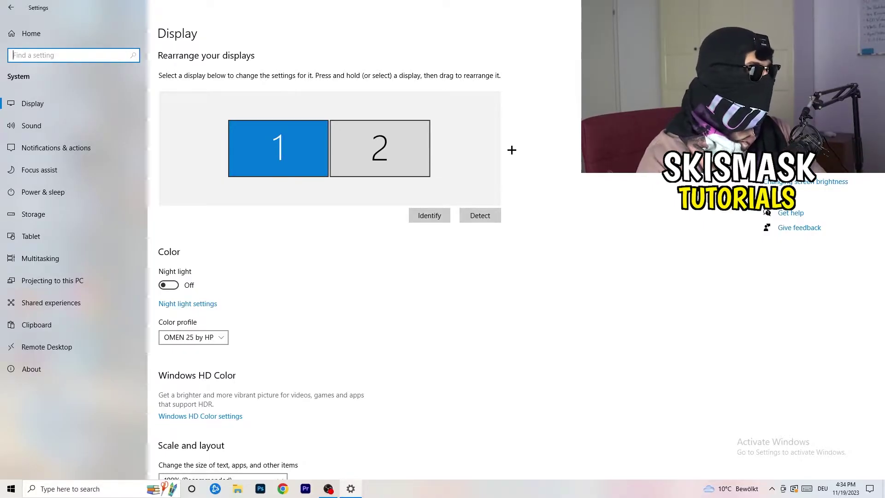
pyautogui.scroll(-3, 294, 227)
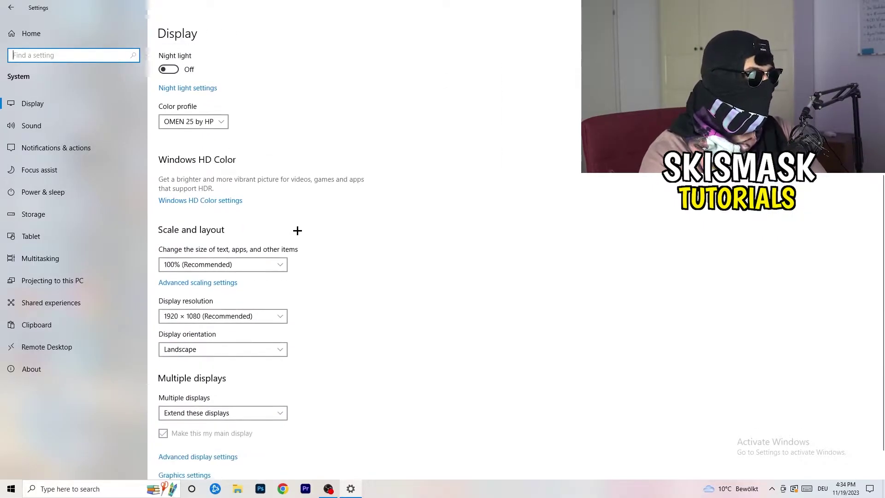
pyautogui.click(261, 220)
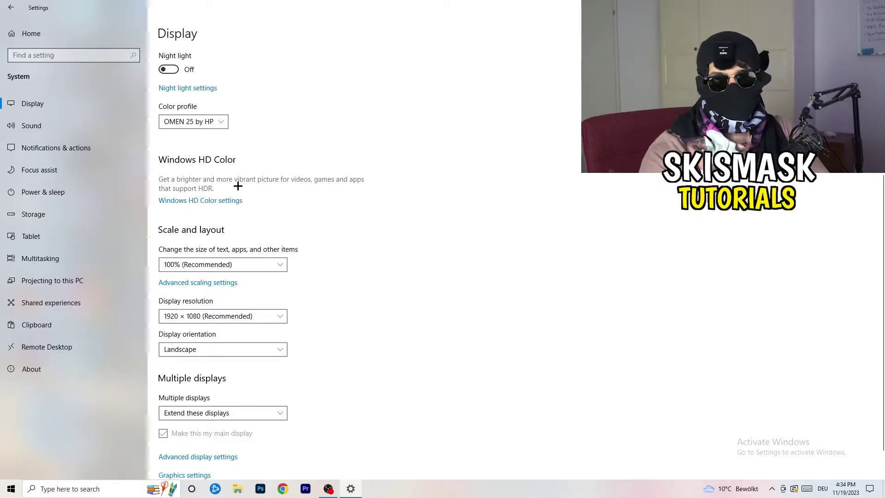
pyautogui.scroll(-1, 201, 201)
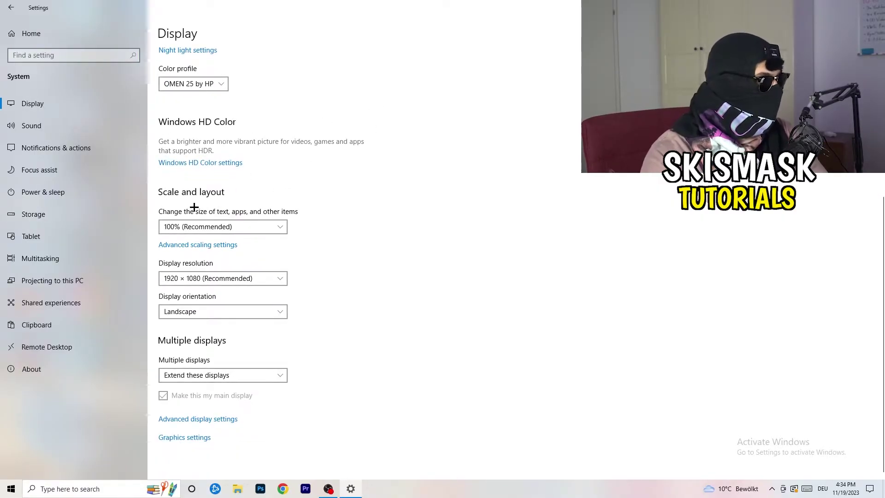
pyautogui.click(274, 225)
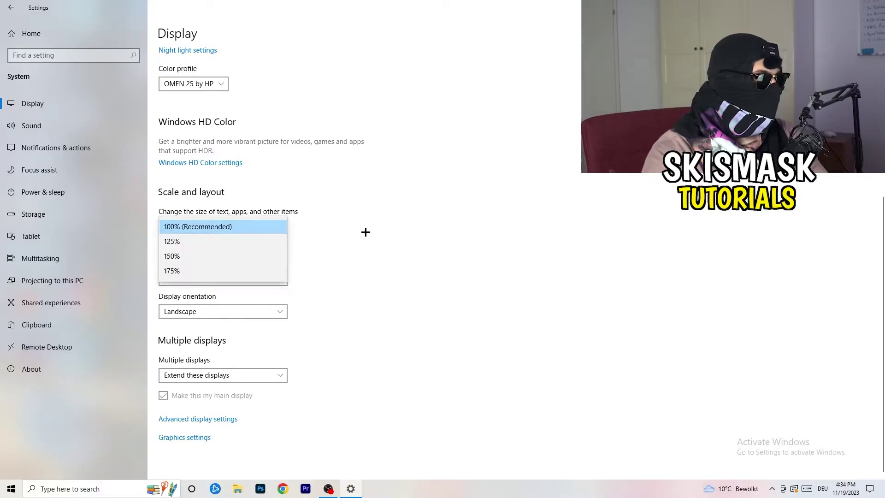
pyautogui.click(431, 216)
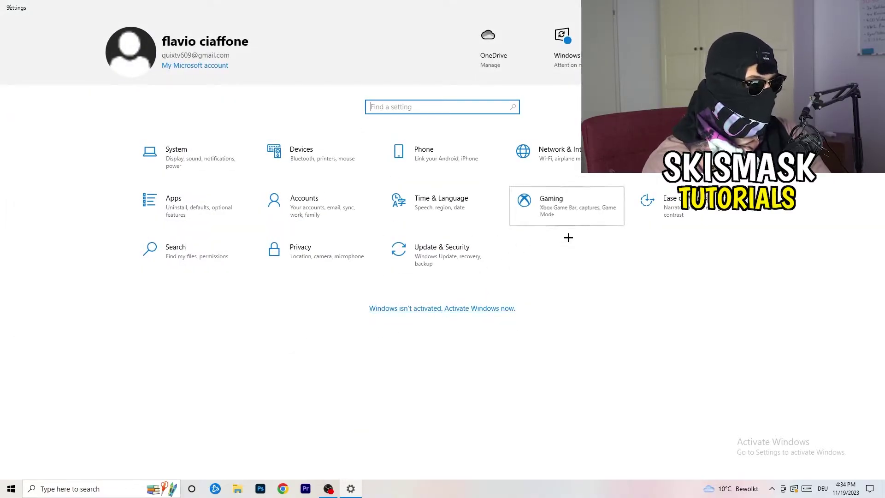
# Go to the Gaming section of Settings
pyautogui.click(571, 255)
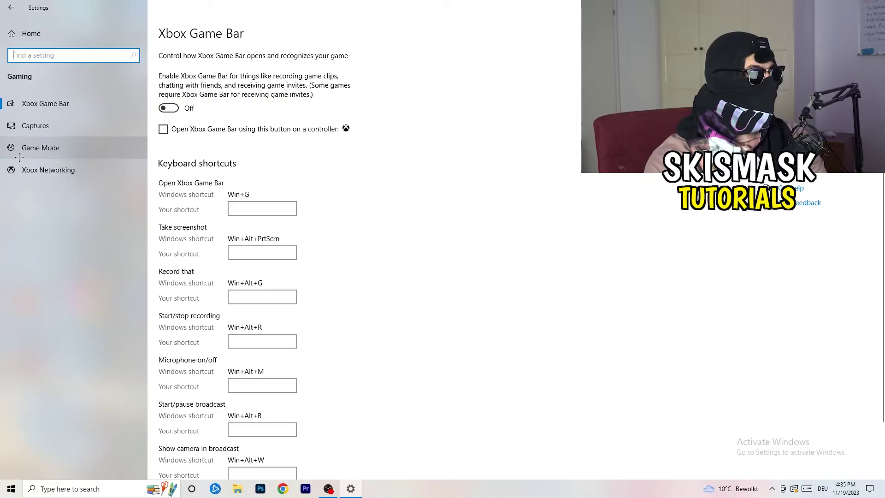
# View the Game Mode page, then close the Settings window
pyautogui.click(56, 147)
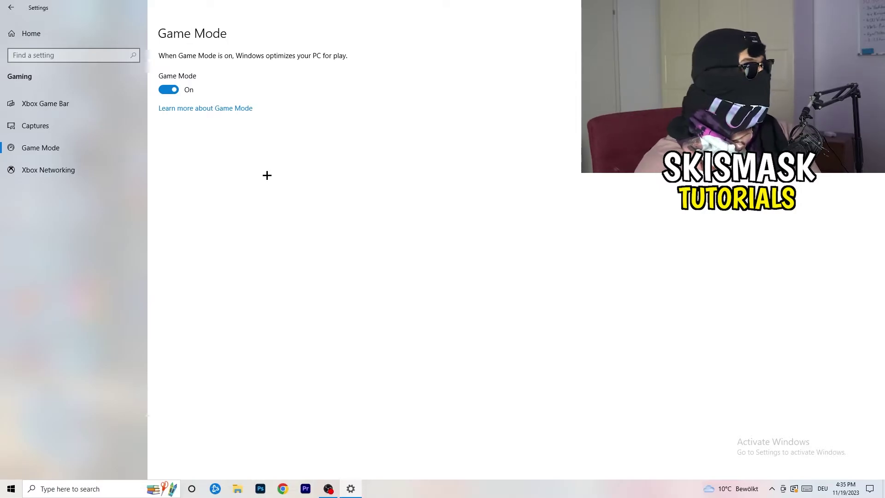
pyautogui.hotkey('alt', 'F4')
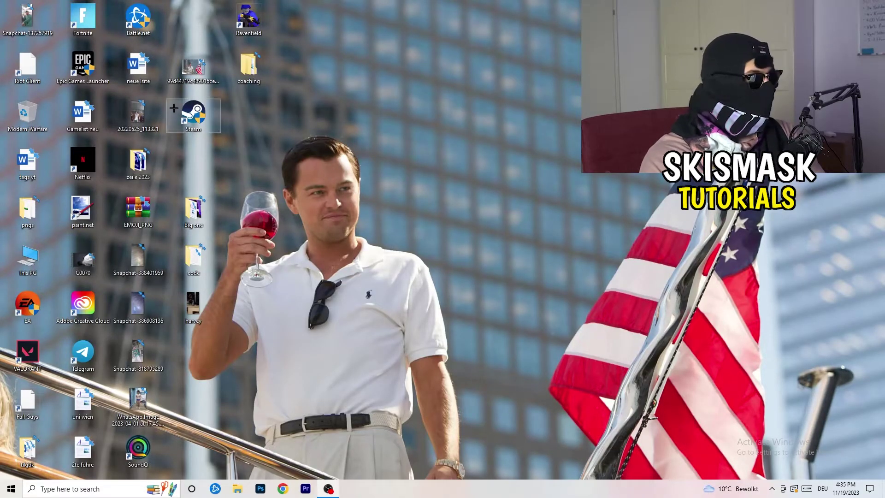
# Move the Steam shortcut onto open wallpaper and bring up its Compatibility properties
pyautogui.moveTo(193, 114); pyautogui.dragTo(470, 162)
pyautogui.rightClick(473, 160)
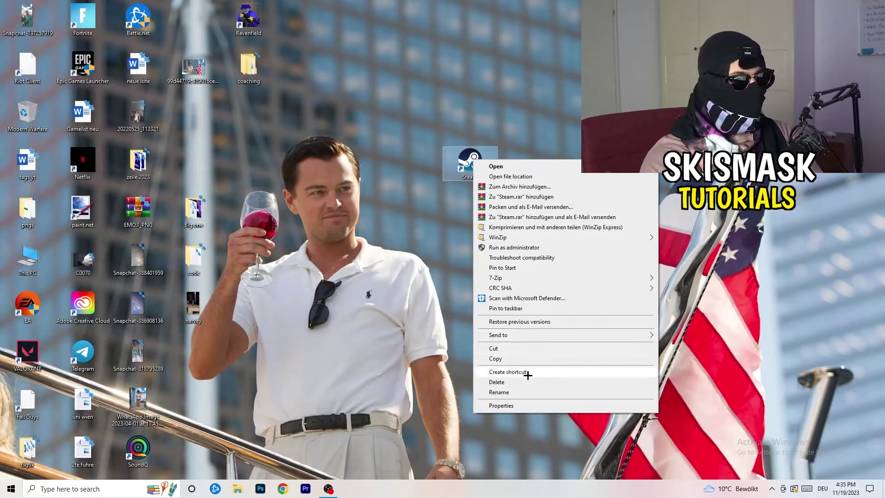
pyautogui.click(531, 407)
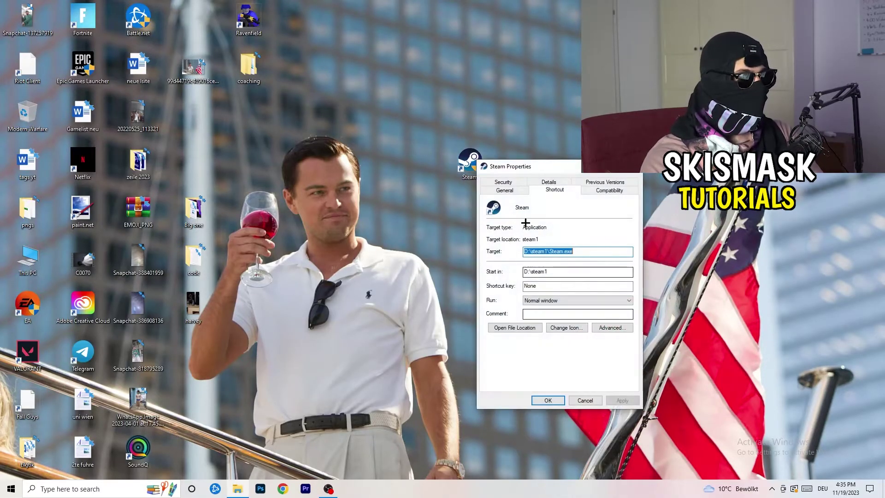
pyautogui.moveTo(521, 163); pyautogui.dragTo(383, 88)
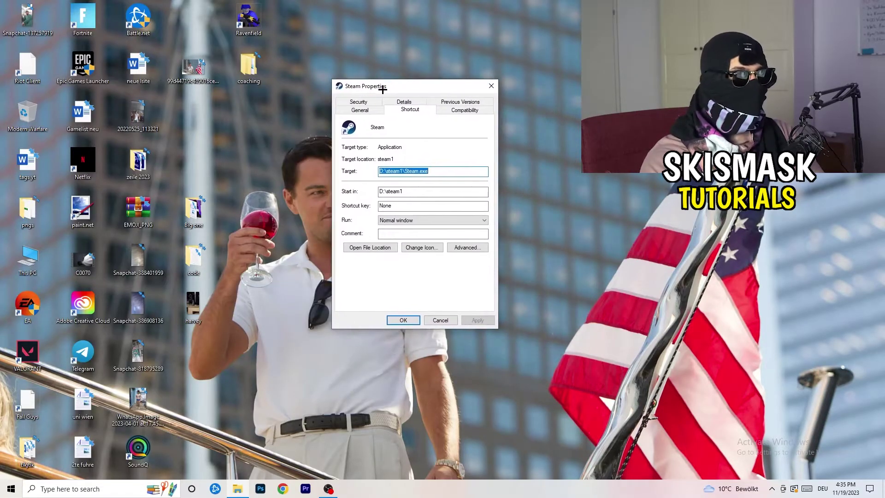
pyautogui.click(474, 111)
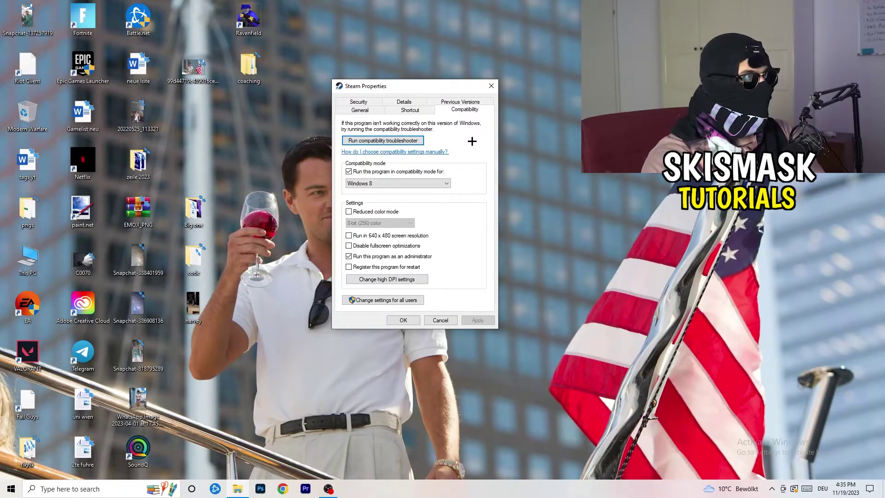
# Enable Windows 8 compatibility mode with Run as administrator and confirm with OK
pyautogui.click(350, 172)
pyautogui.click(419, 182)
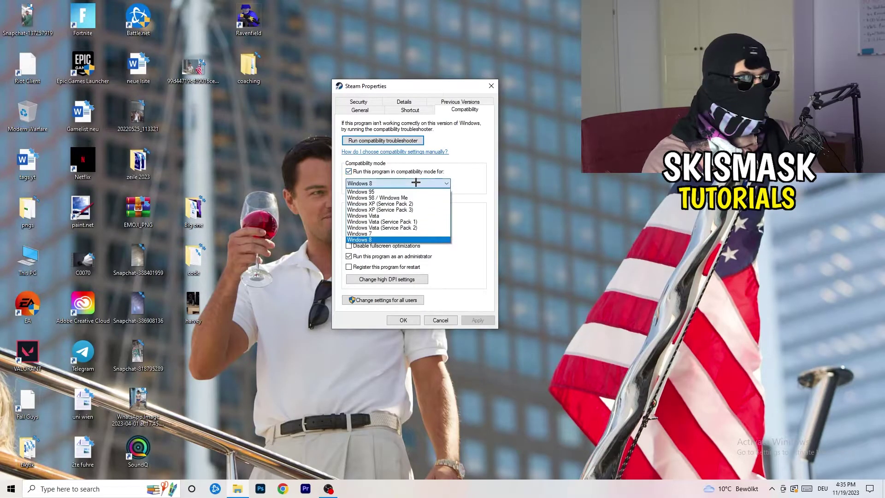
pyautogui.click(491, 176)
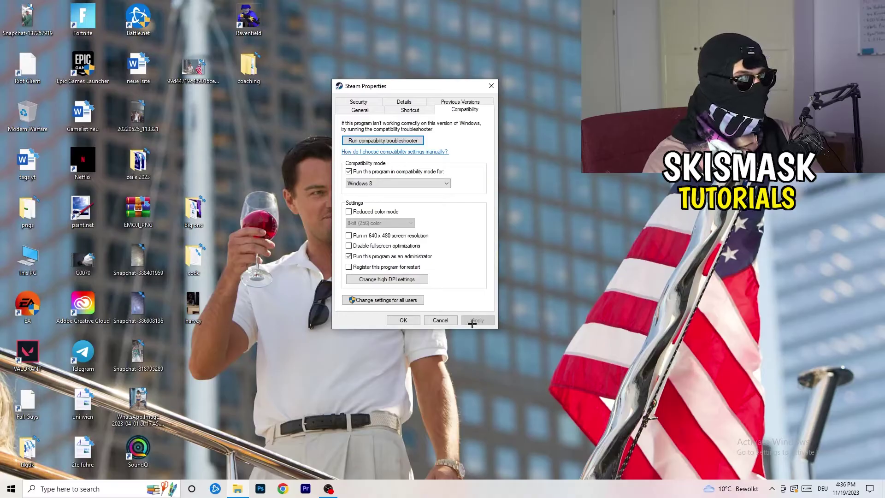
pyautogui.click(404, 320)
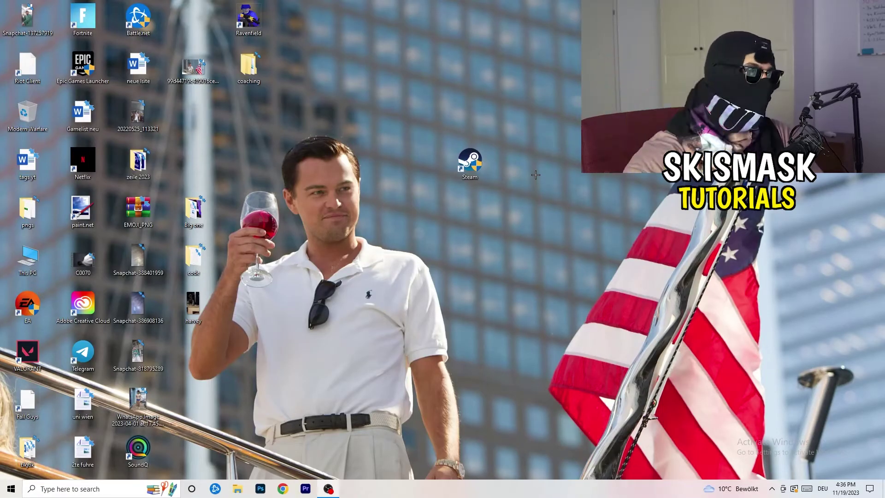
# Reconfirm Steam's Compatibility settings, then return the shortcut to its original desktop spot
pyautogui.moveTo(470, 163); pyautogui.dragTo(414, 163)
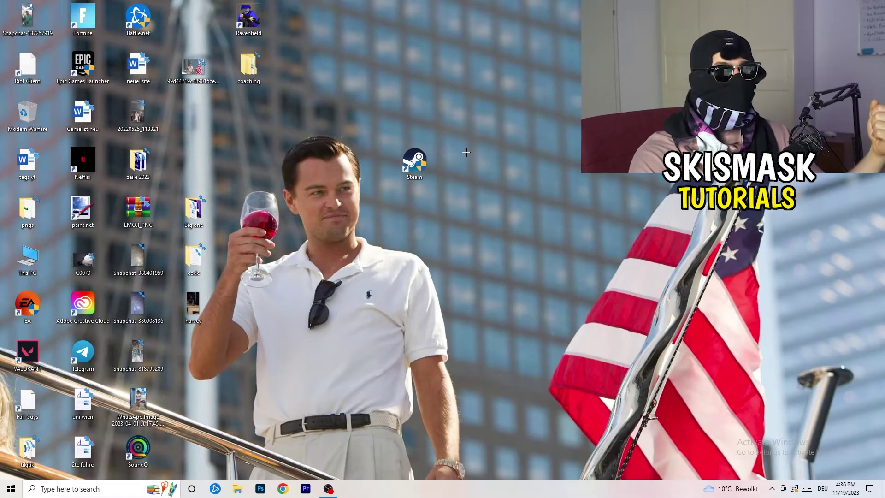
pyautogui.doubleClick(429, 163)
pyautogui.moveTo(425, 162); pyautogui.dragTo(307, 163)
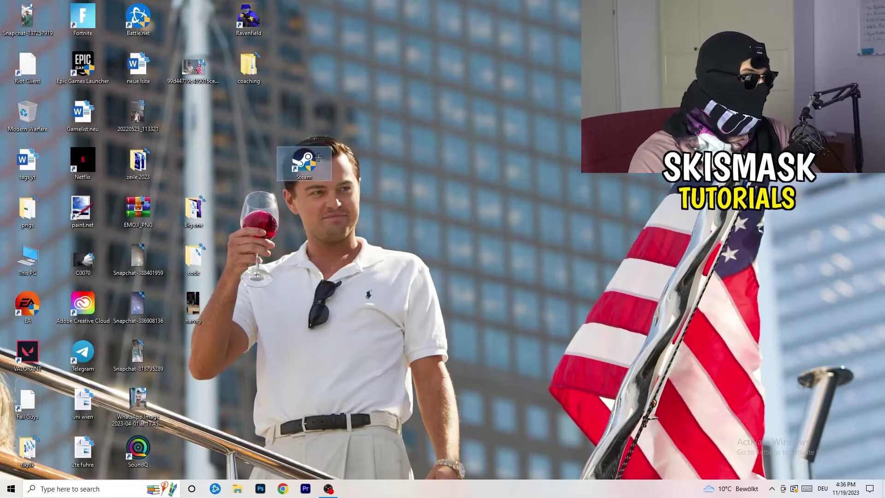
pyautogui.rightClick(304, 158)
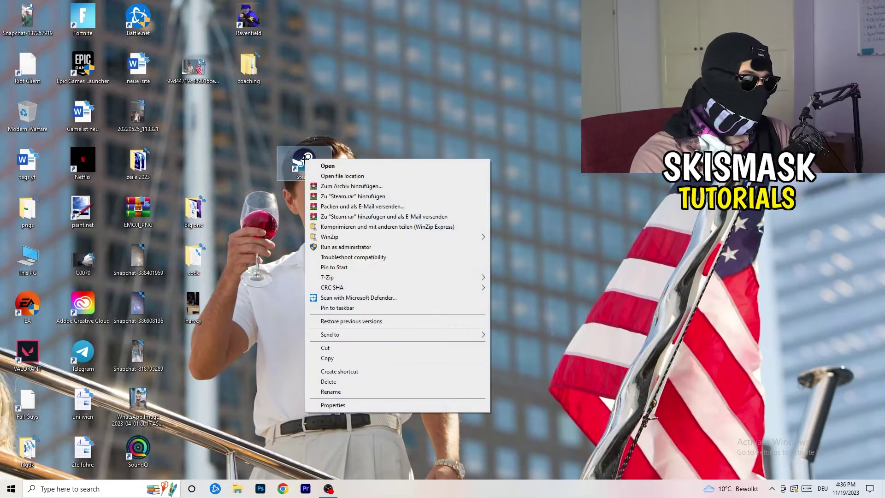
pyautogui.click(349, 403)
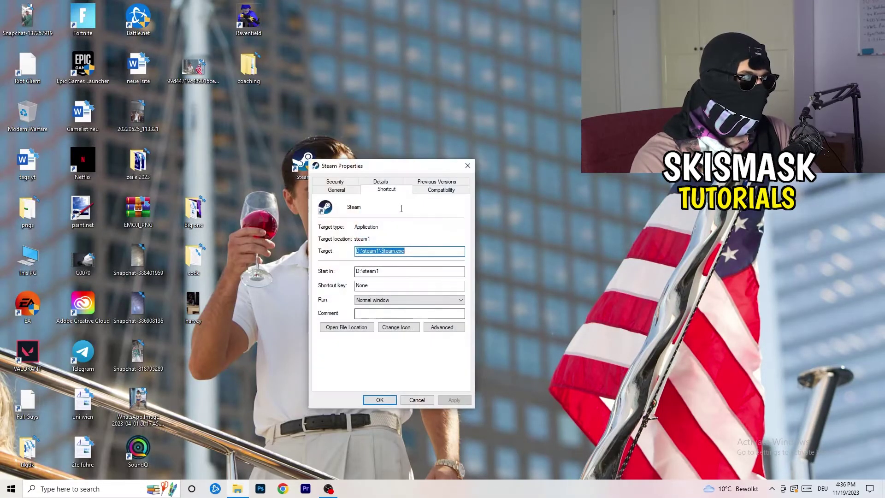
pyautogui.click(442, 189)
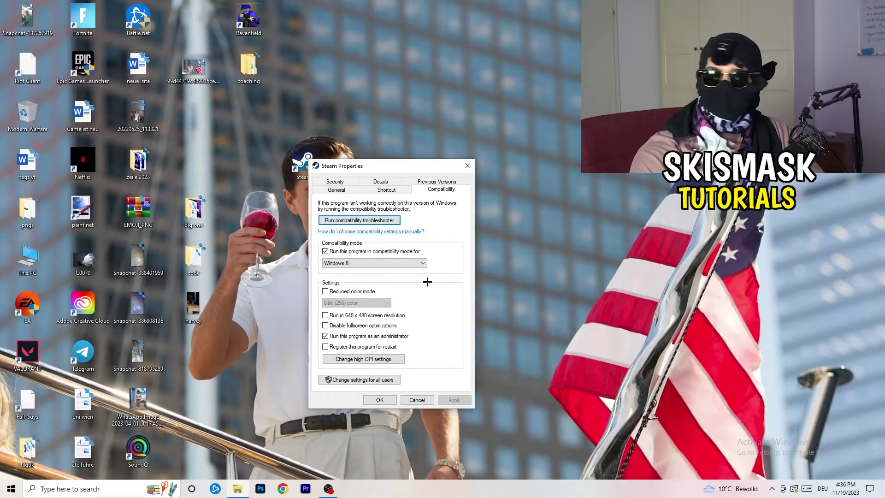
pyautogui.click(468, 166)
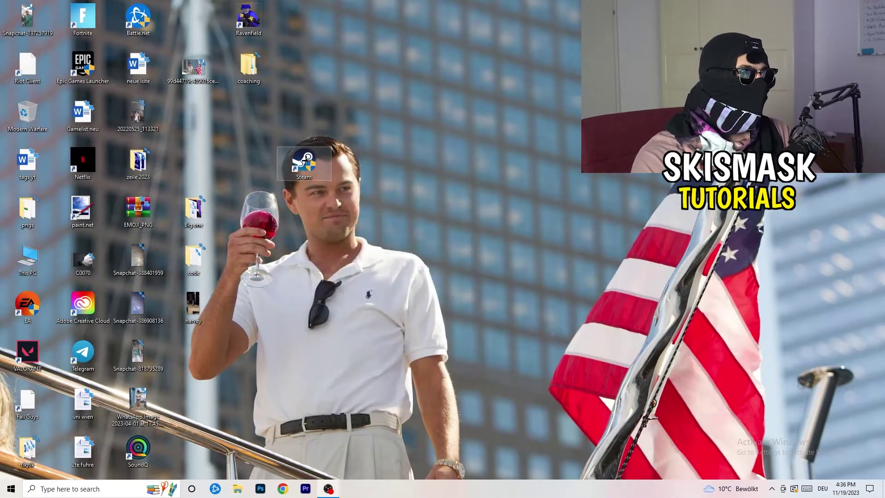
pyautogui.moveTo(304, 163); pyautogui.dragTo(194, 112)
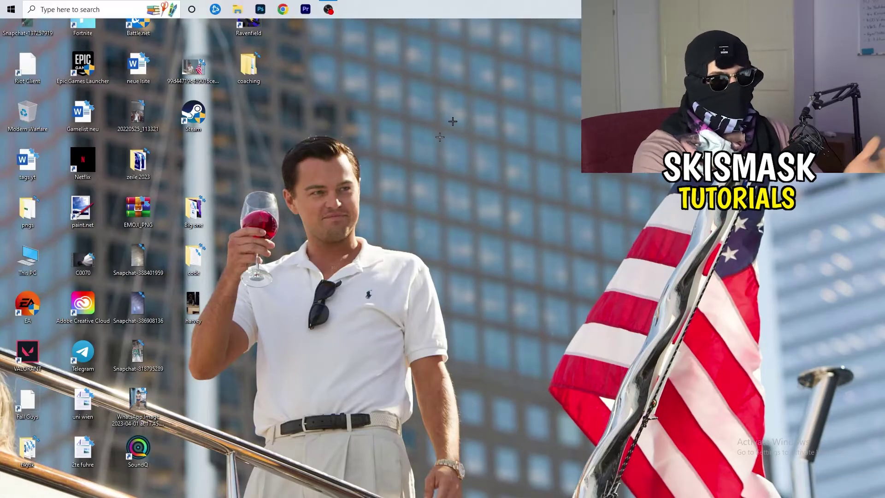
# Dock the taskbar at the bottom edge and launch Task Manager maximized
pyautogui.moveTo(234, 142); pyautogui.dragTo(369, 343)
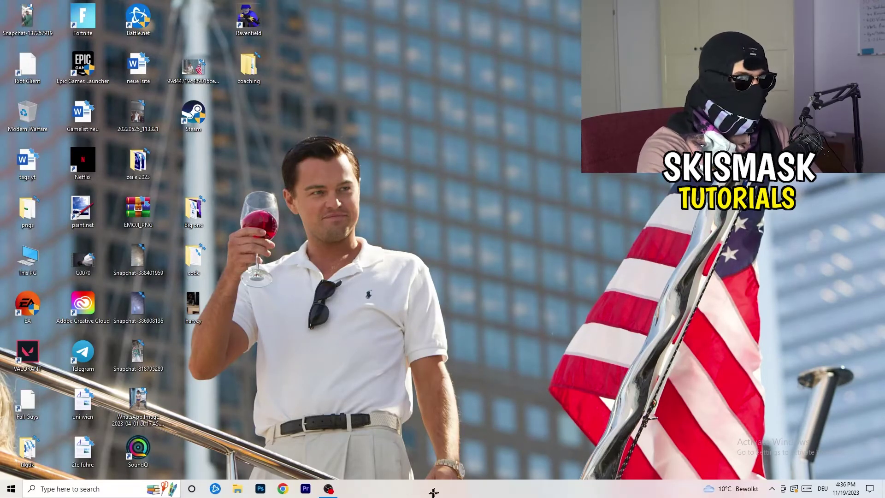
pyautogui.rightClick(472, 489)
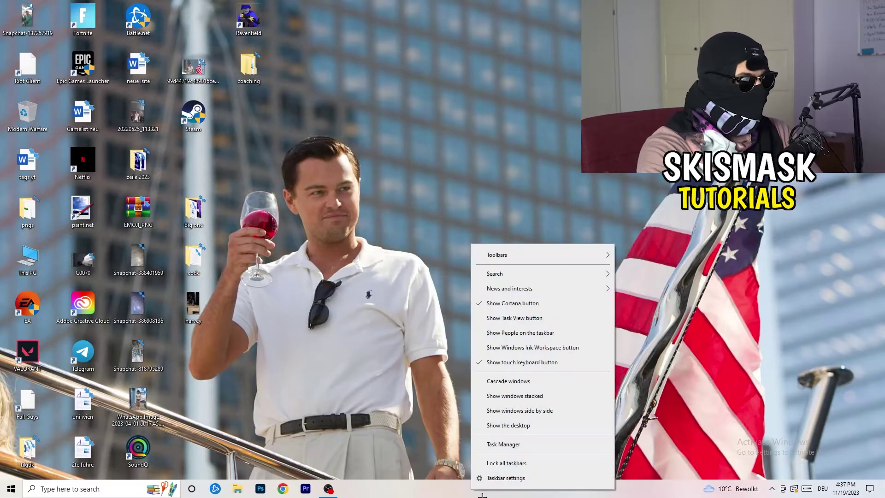
pyautogui.click(518, 444)
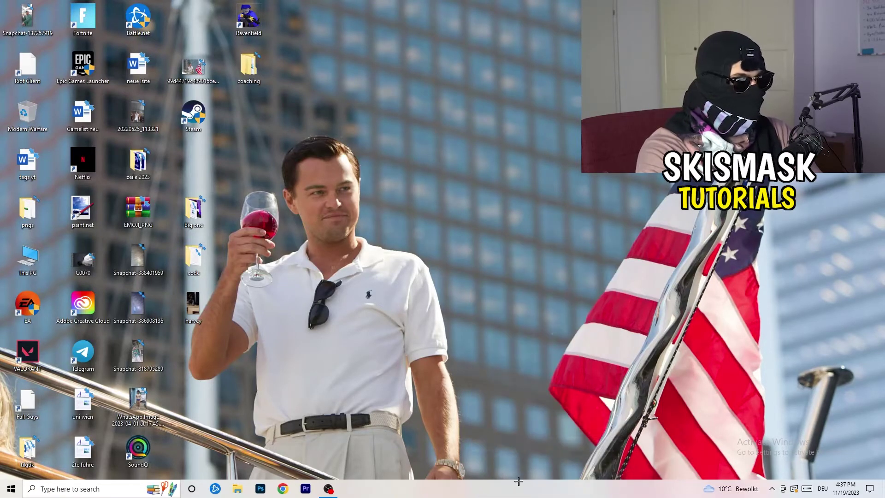
pyautogui.click(511, 20)
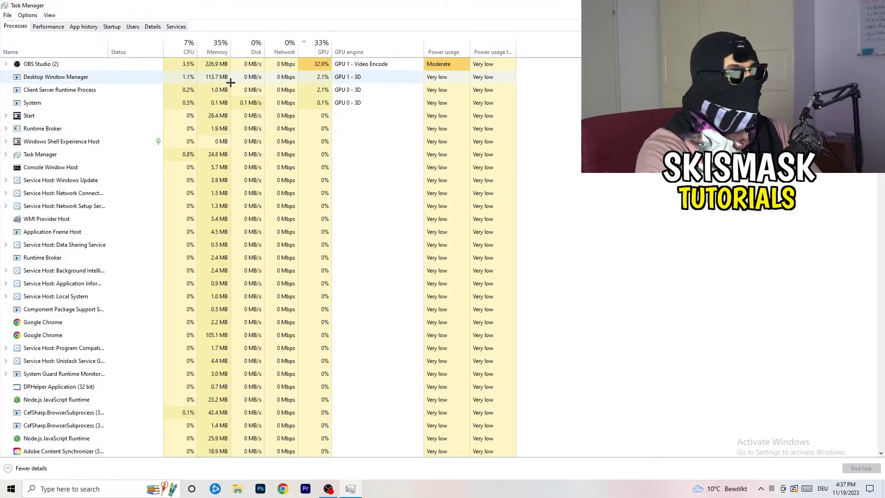
# Show the Set priority options for the Creative Cloud UI Helper process on the Details tab
pyautogui.click(153, 27)
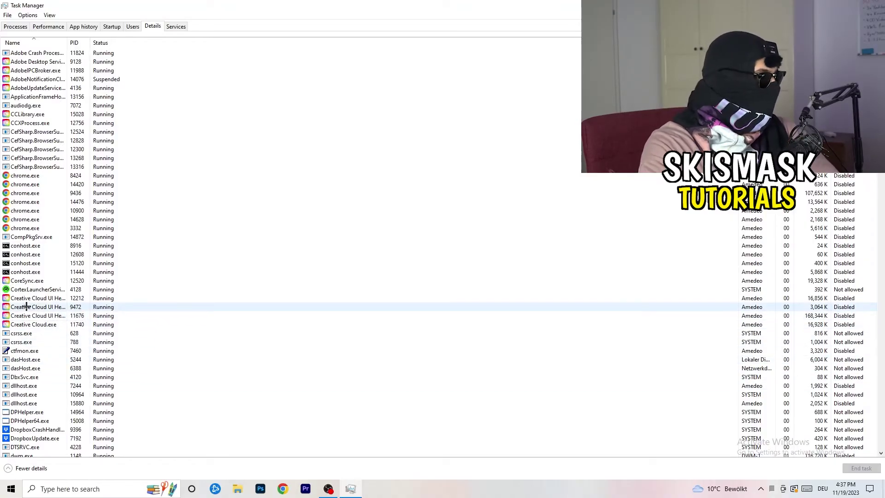
pyautogui.rightClick(27, 307)
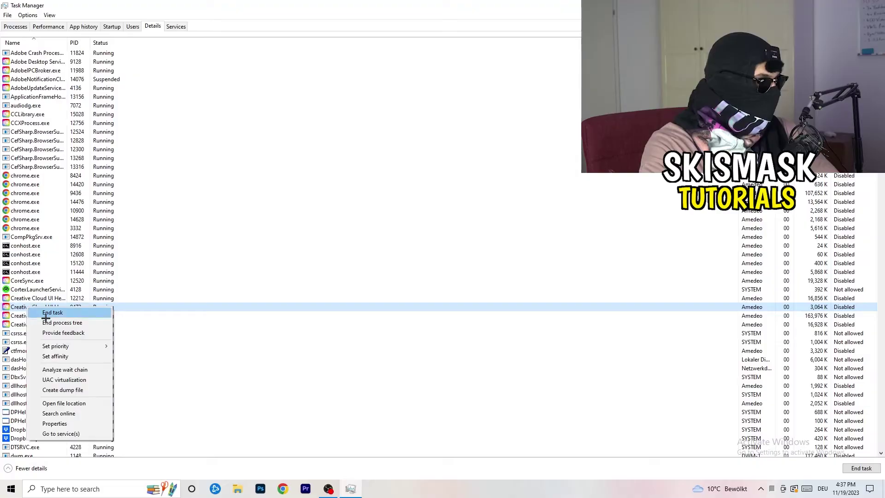
pyautogui.moveTo(55, 345)
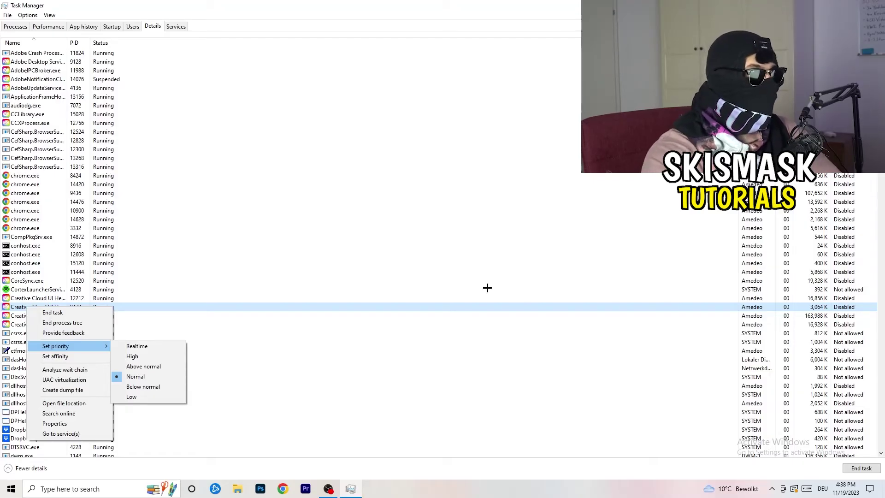
# Dismiss the process options menu and close Task Manager, returning to the desktop
pyautogui.press('Escape')
pyautogui.hotkey('alt', 'F4')
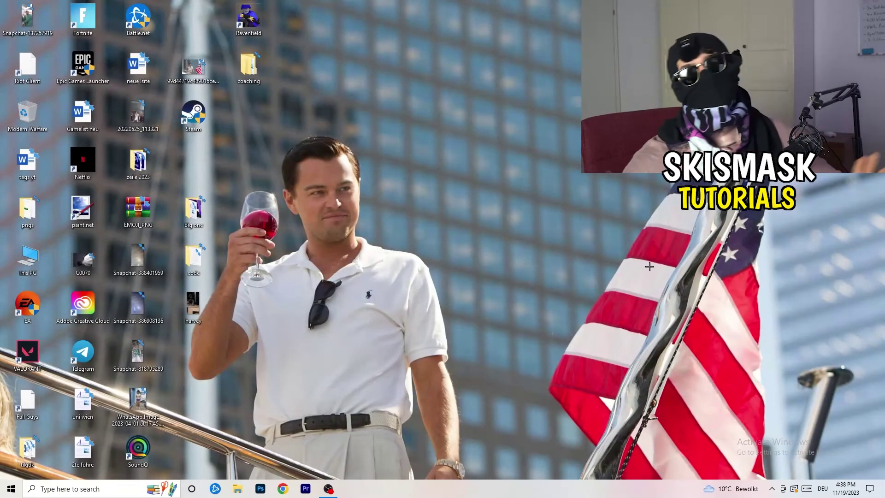